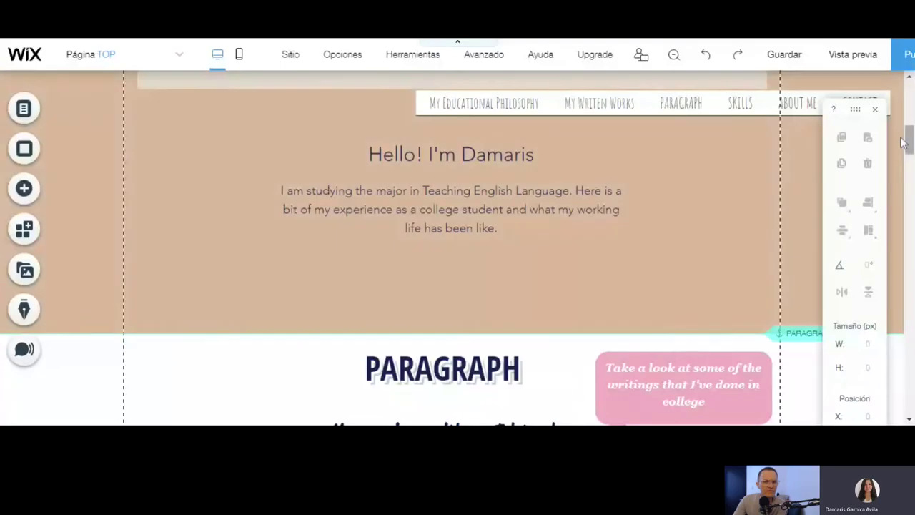
Publish the site after looking over the home page.
left_click_drag(908, 143, 909, 111)
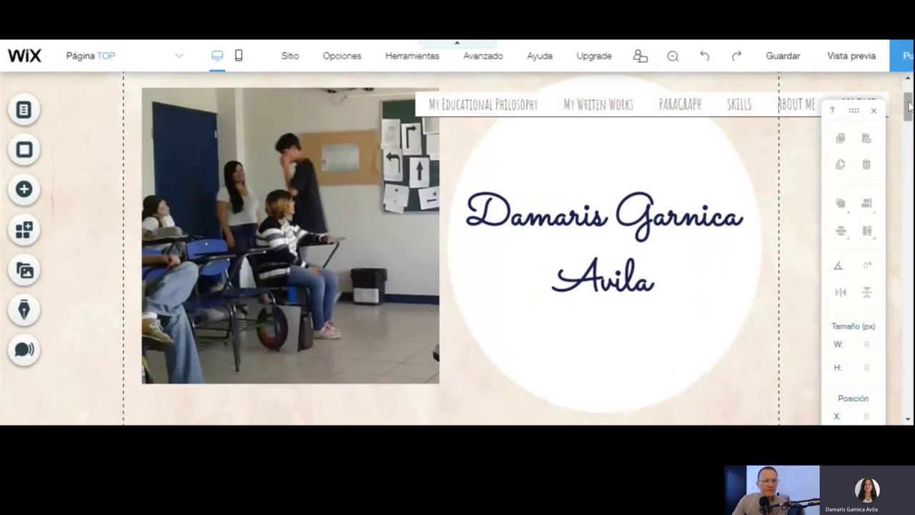
left_click_drag(909, 105, 909, 127)
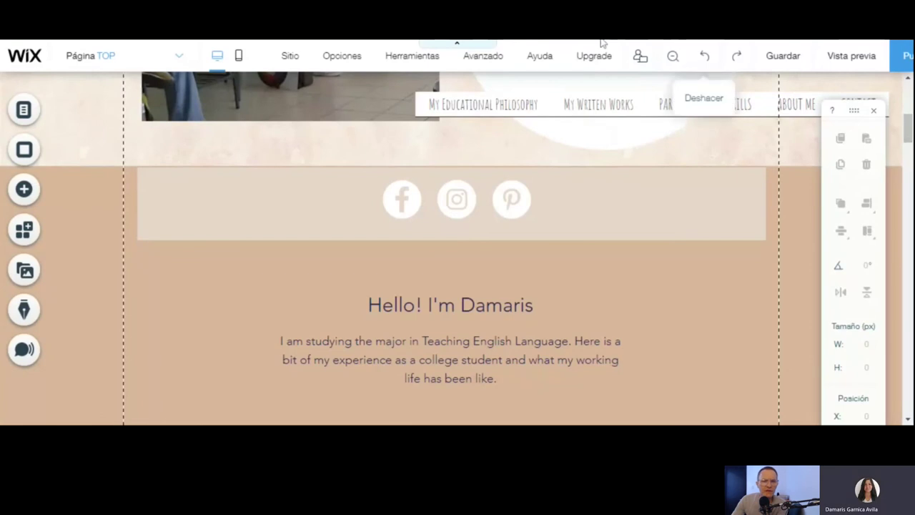
left_click(296, 55)
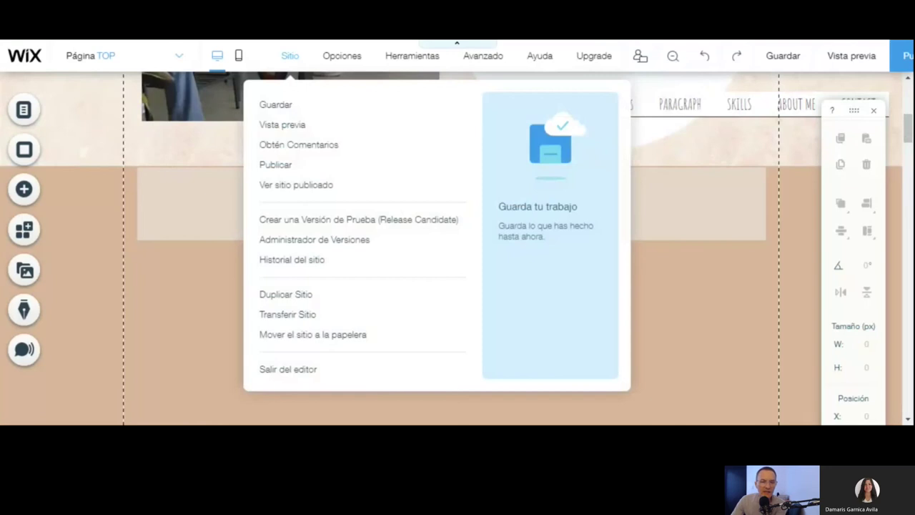
left_click(276, 166)
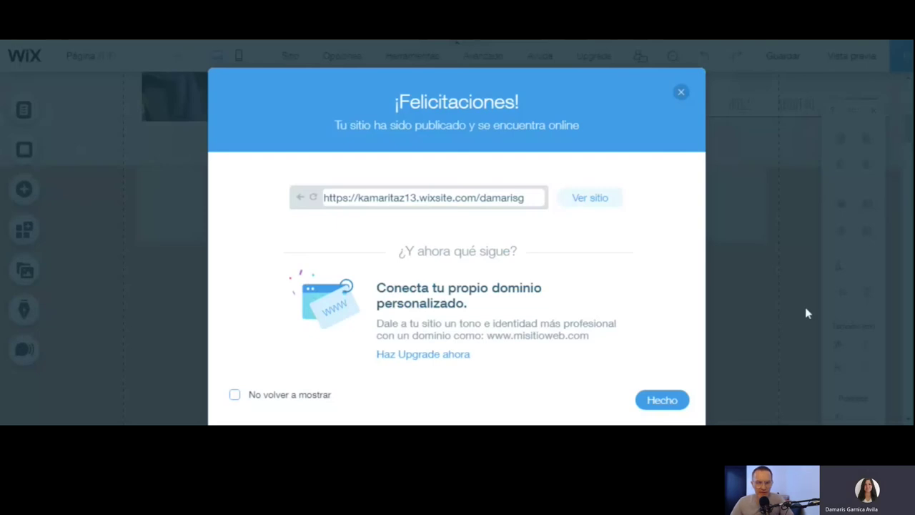
View the published site, and dismiss the publishing confirmation and the mobile site message.
left_click(602, 203)
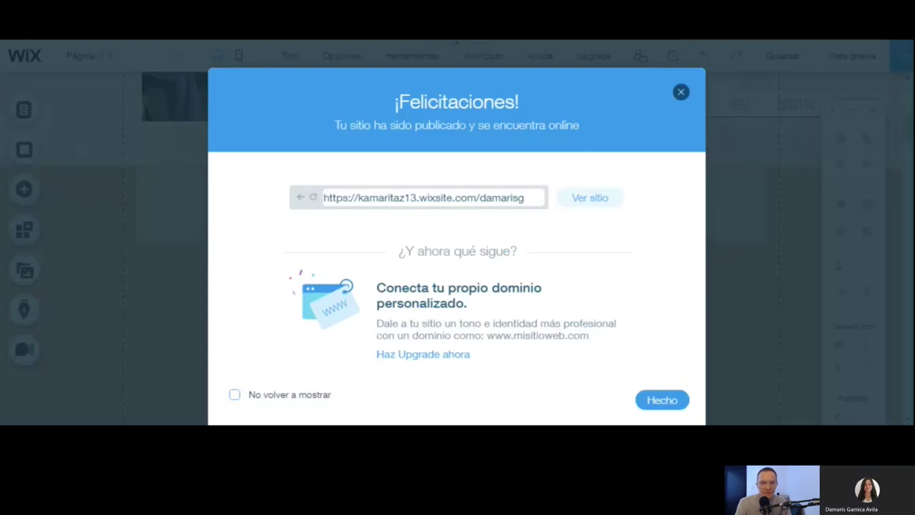
left_click(681, 94)
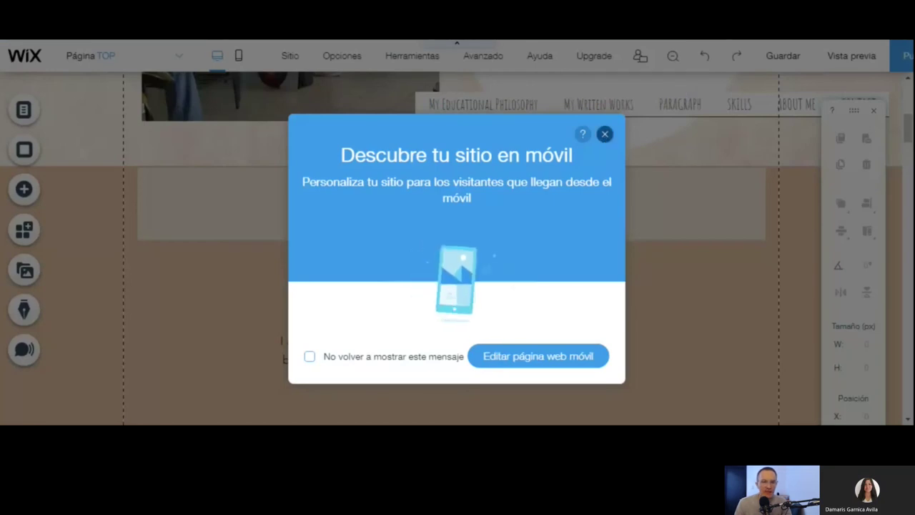
left_click(604, 136)
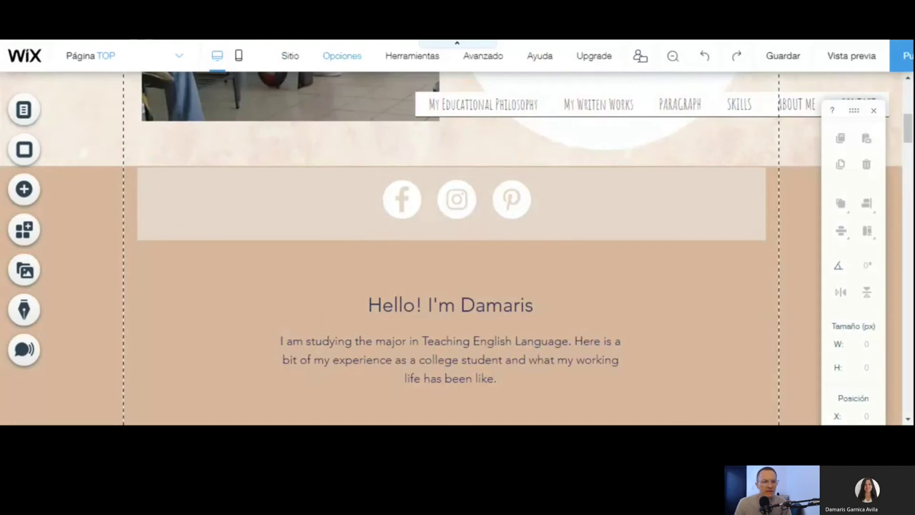
Examine the editor's Herramientas and Avanzado options and the page background settings.
left_click(412, 55)
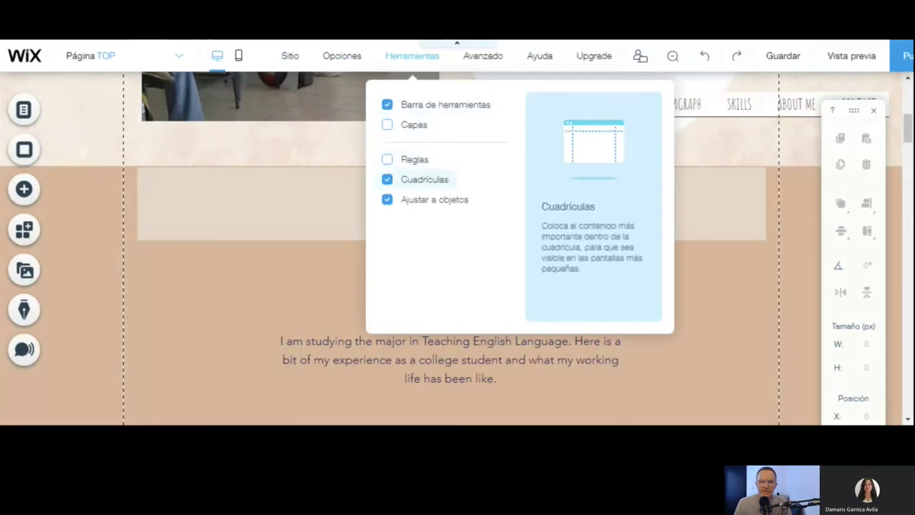
mouse_move(483, 56)
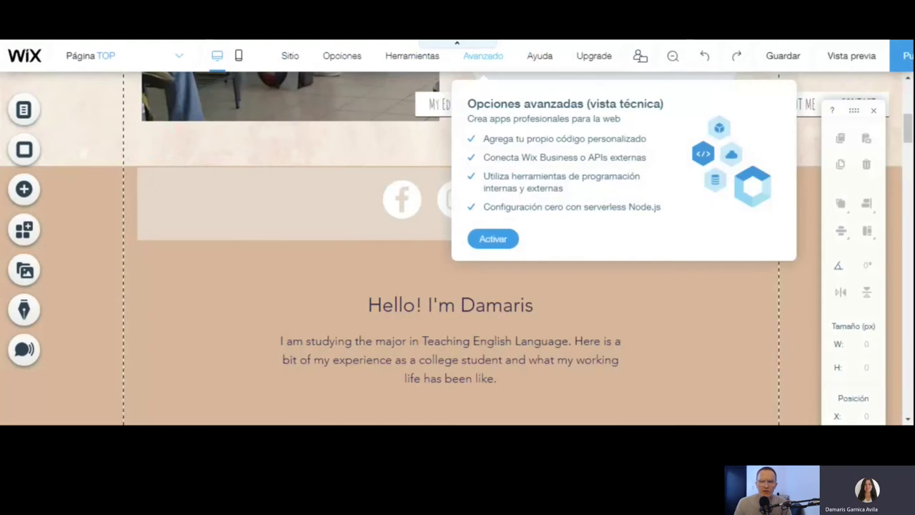
mouse_move(341, 56)
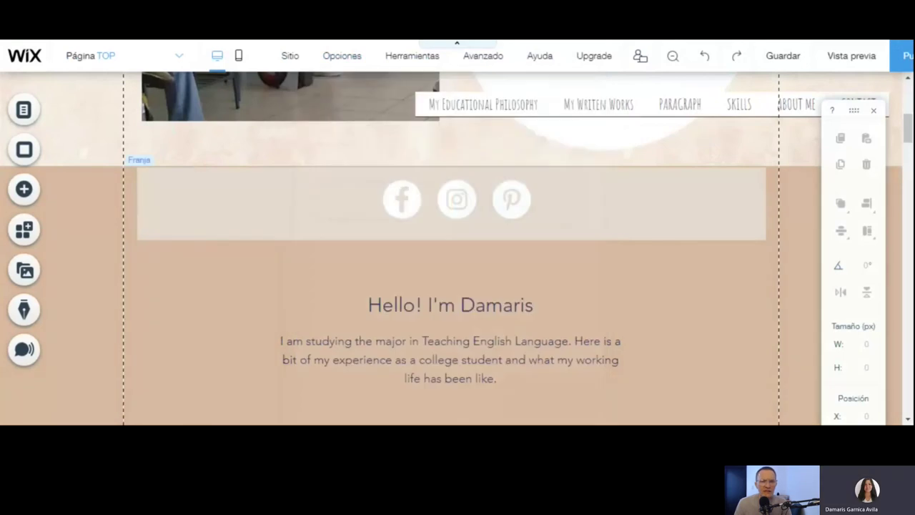
mouse_move(305, 60)
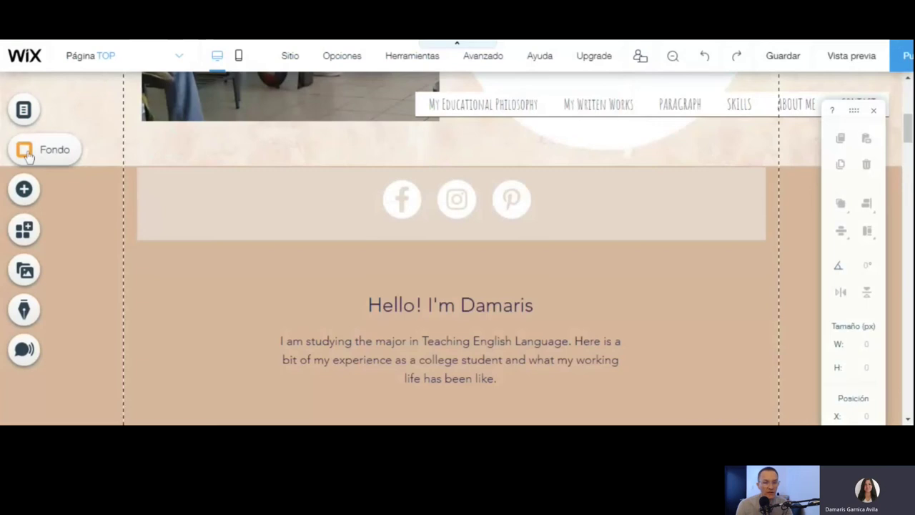
left_click(25, 152)
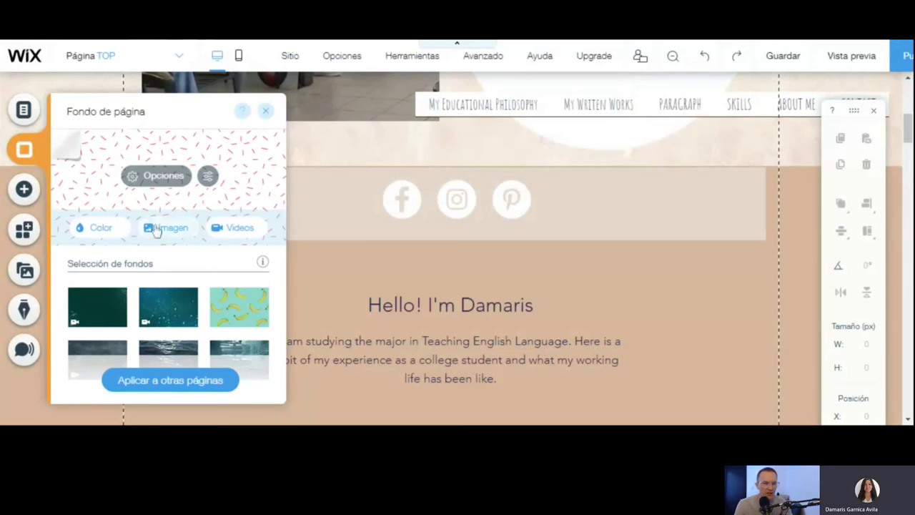
left_click(268, 117)
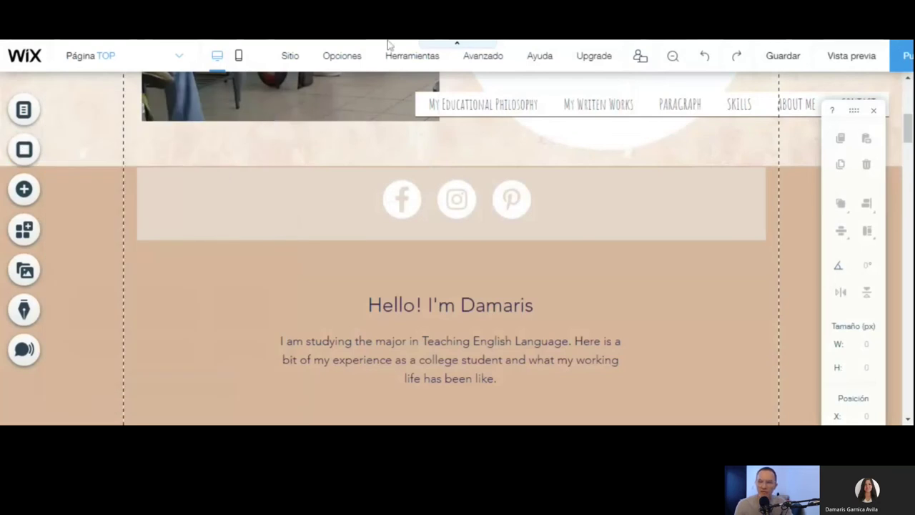
left_click(419, 60)
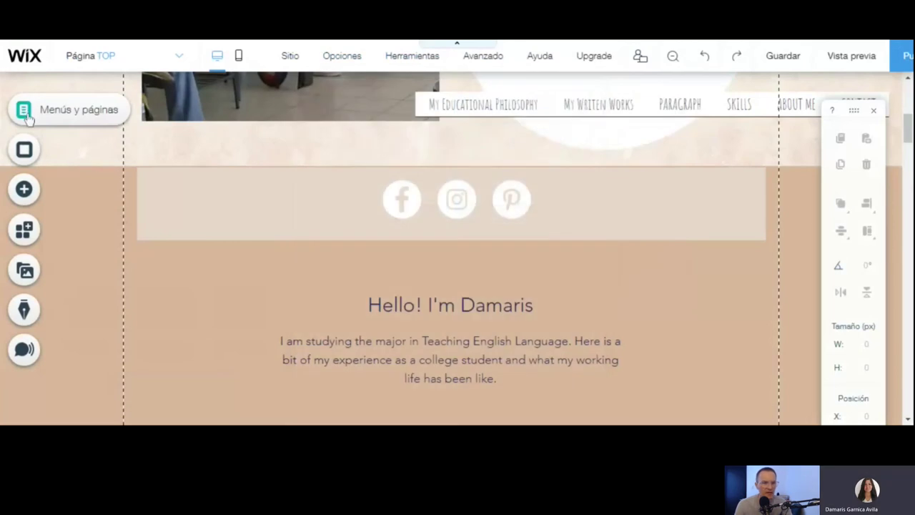
Review the site's pages, the page background options and the elements available to add, including Anclas y más and Botones.
left_click(26, 114)
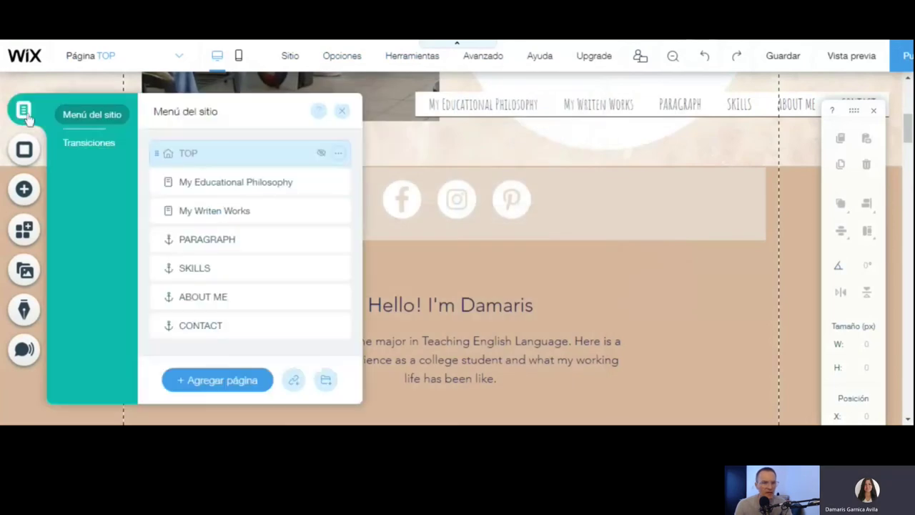
left_click(22, 152)
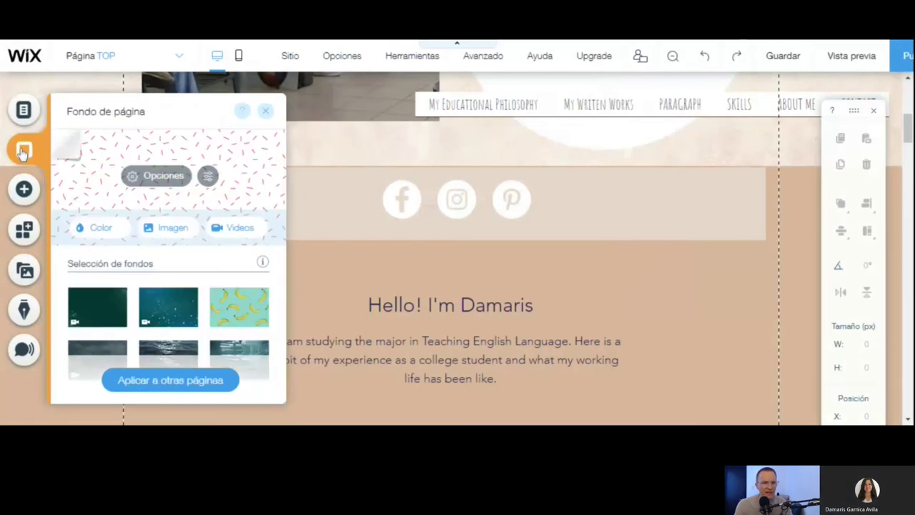
left_click(23, 187)
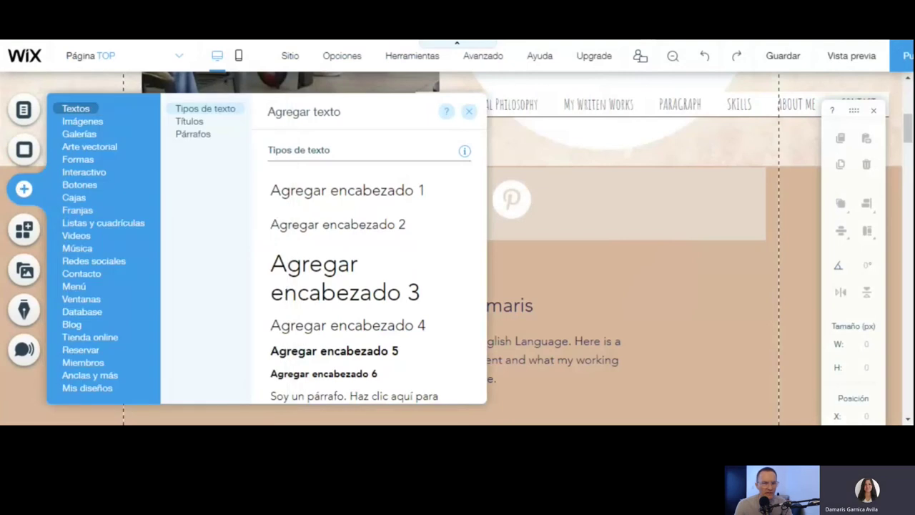
left_click(63, 376)
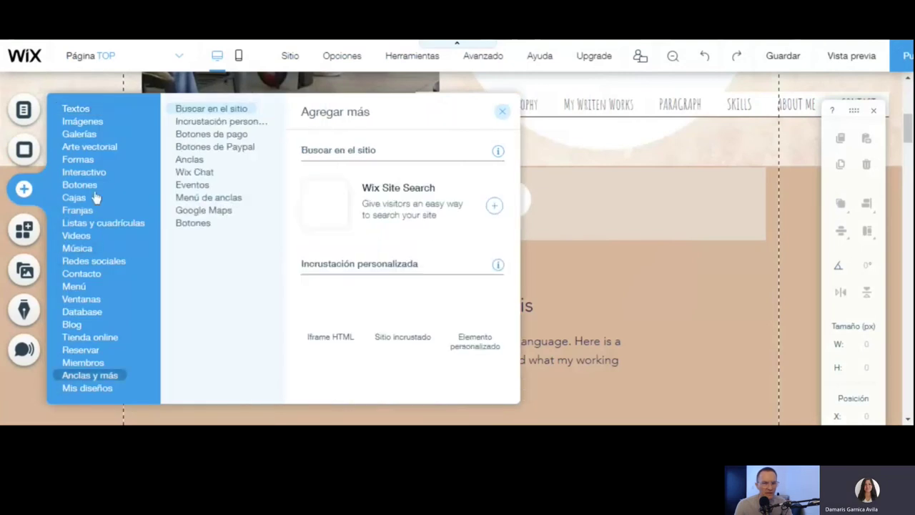
left_click(94, 186)
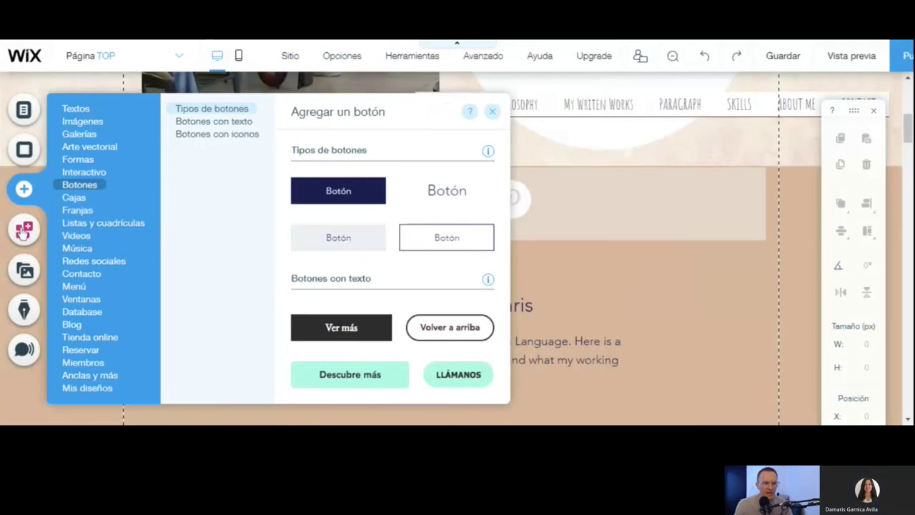
Look through the Wix App Market, the site's media files, the blog option and the list of pages.
left_click(23, 230)
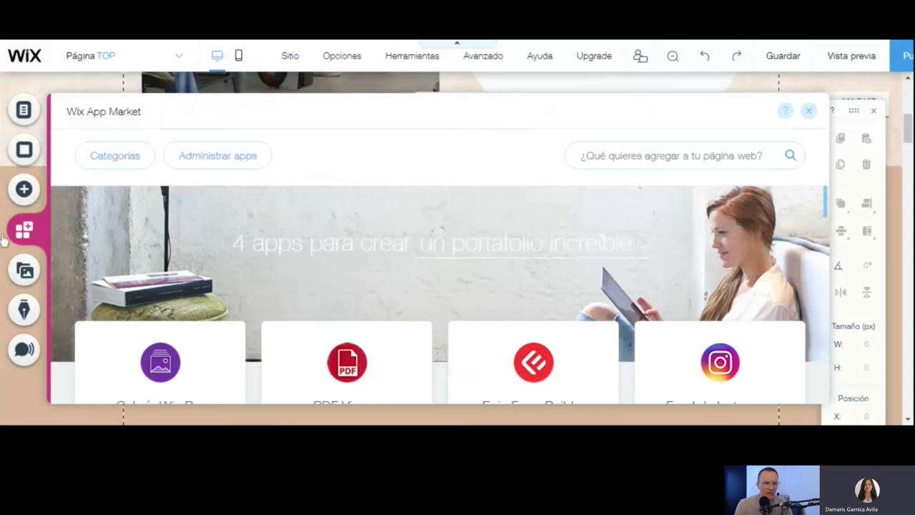
left_click(24, 275)
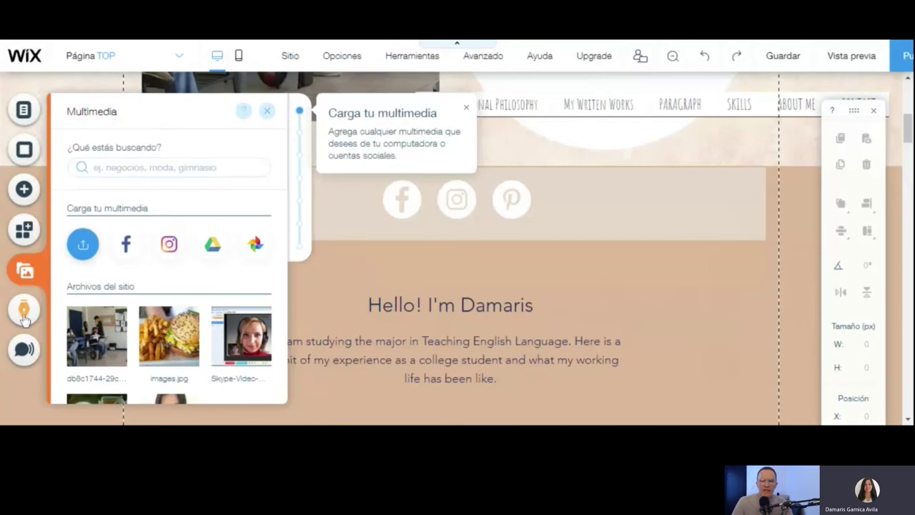
left_click(24, 315)
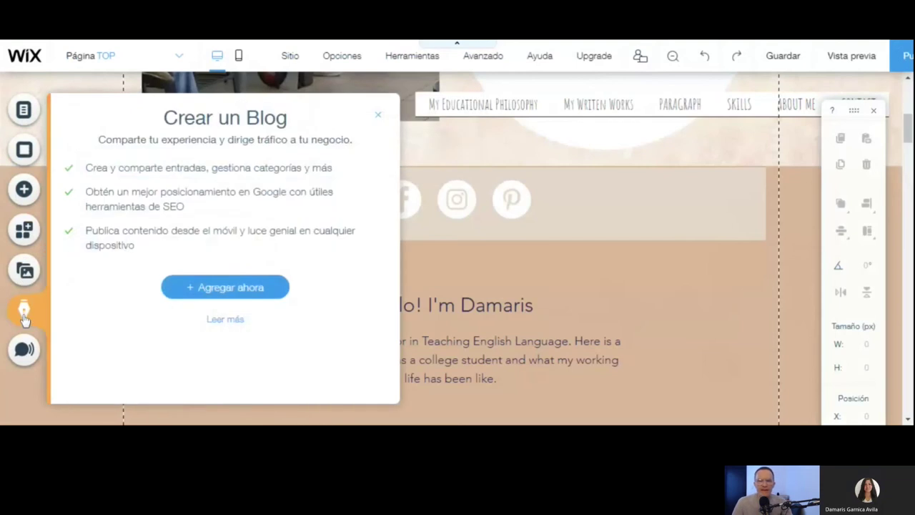
left_click(25, 275)
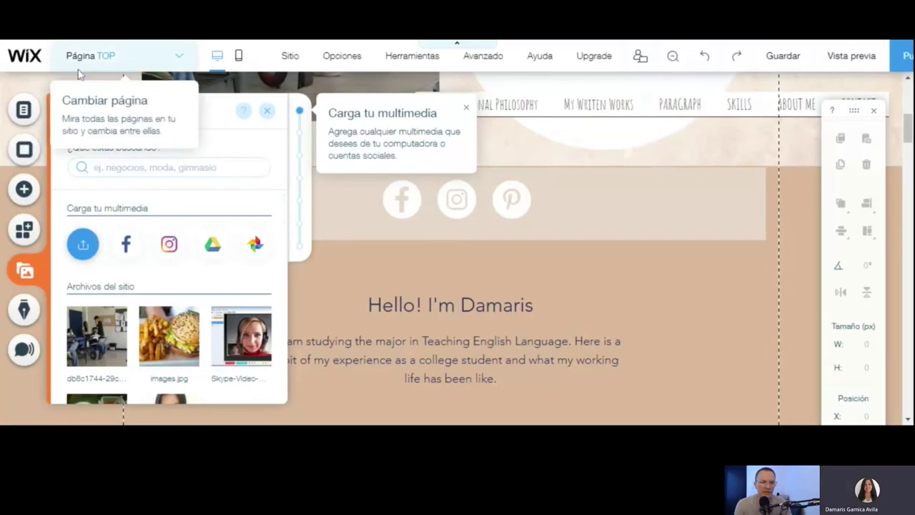
left_click(179, 59)
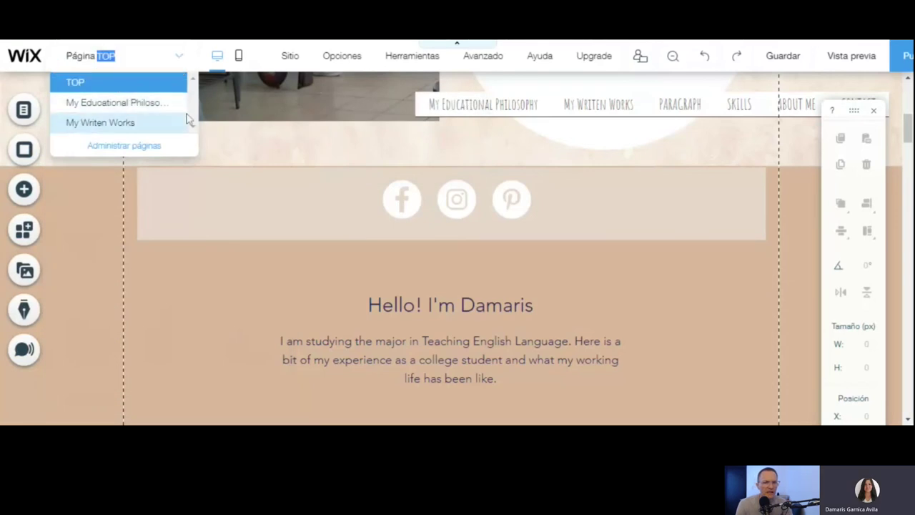
left_click(135, 112)
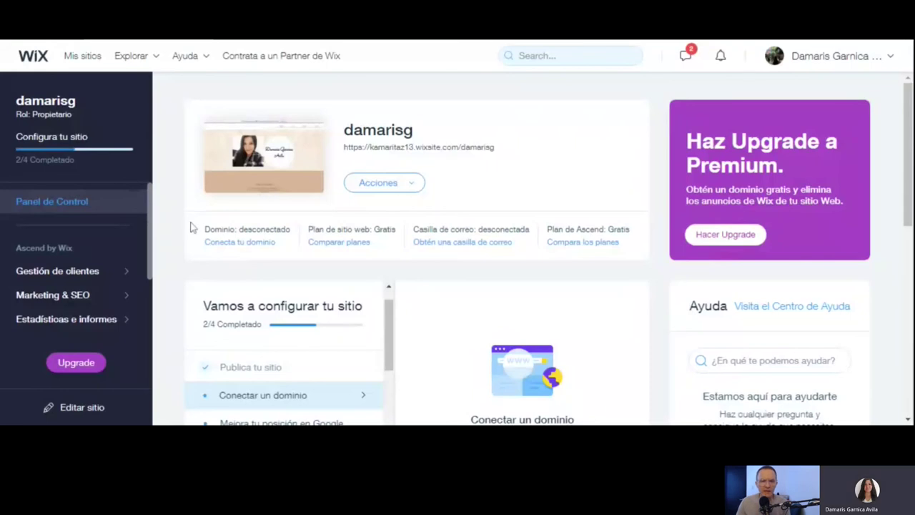
Check the actions available for the site and the remaining sections of its control panel.
left_click(392, 187)
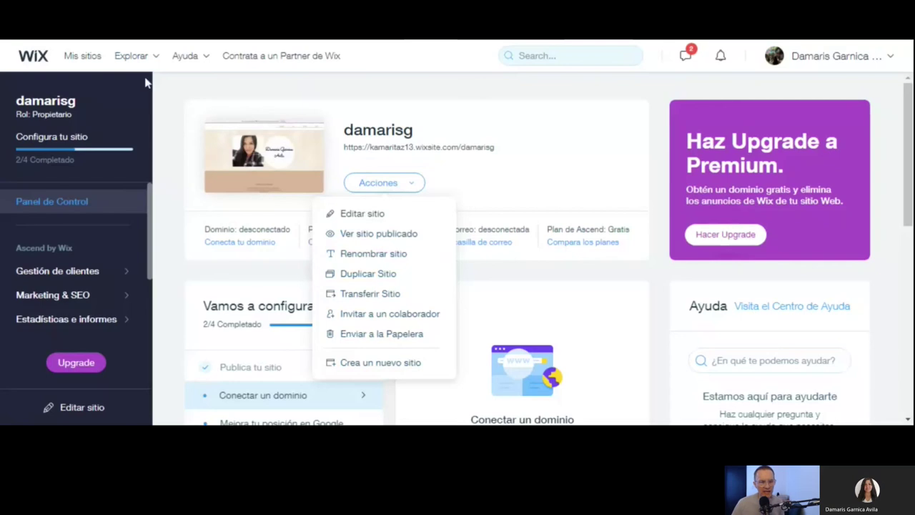
left_click_drag(150, 215, 149, 229)
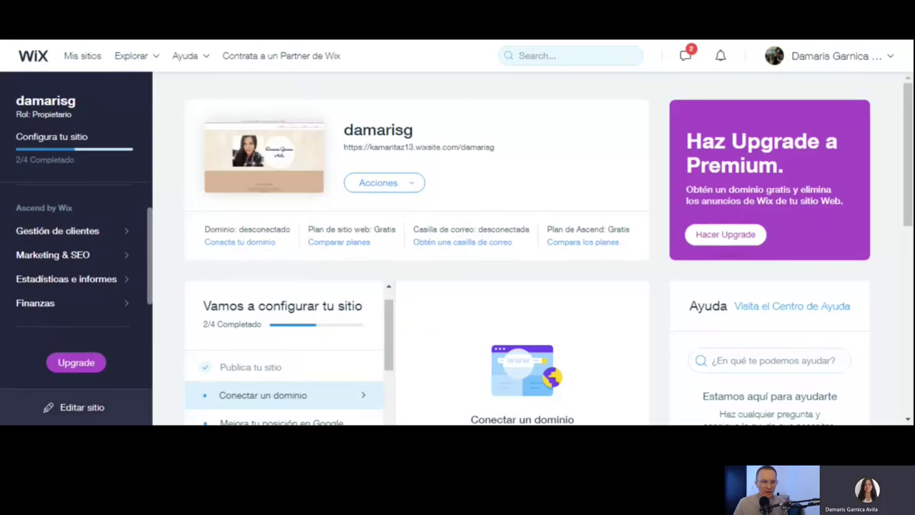
left_click(78, 413)
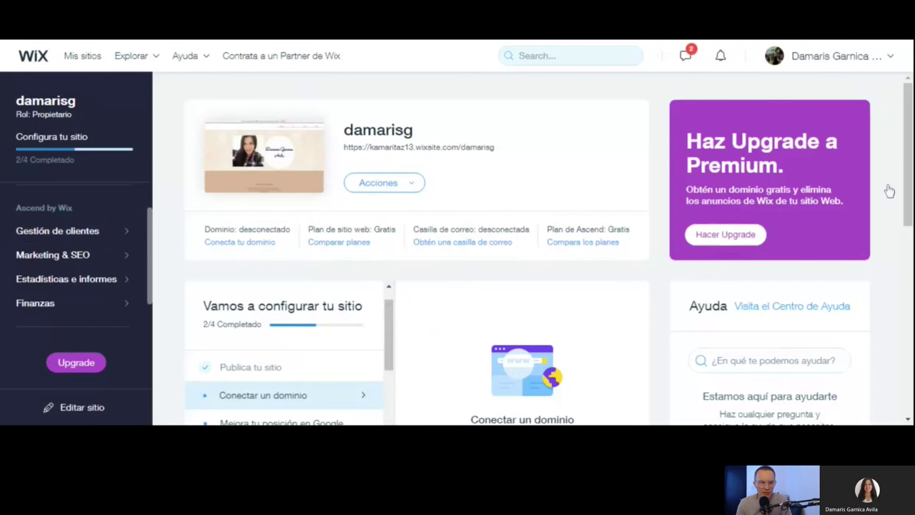
Read through the site setup checklist from Vamos a configurar tu sitio to the Sugerido para ti suggestions.
left_click_drag(910, 185, 910, 214)
scroll(740, 186, "down", 2)
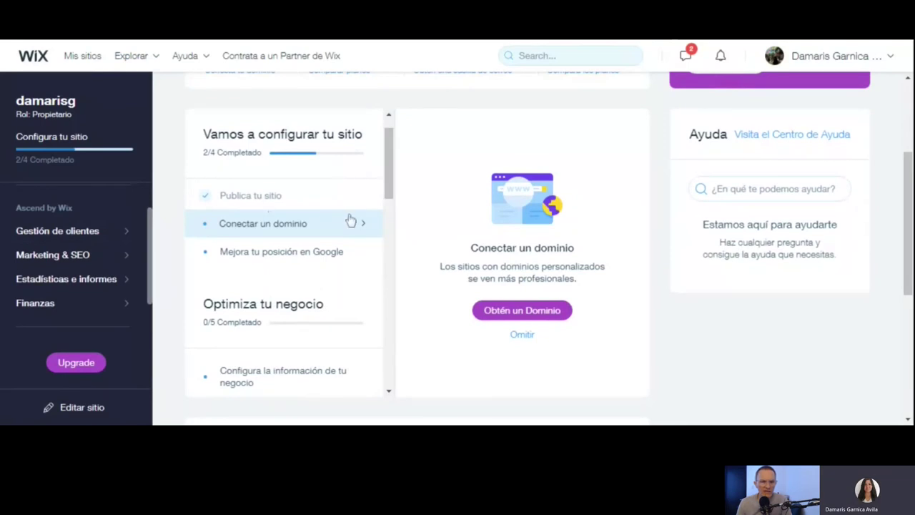
left_click_drag(391, 187, 391, 203)
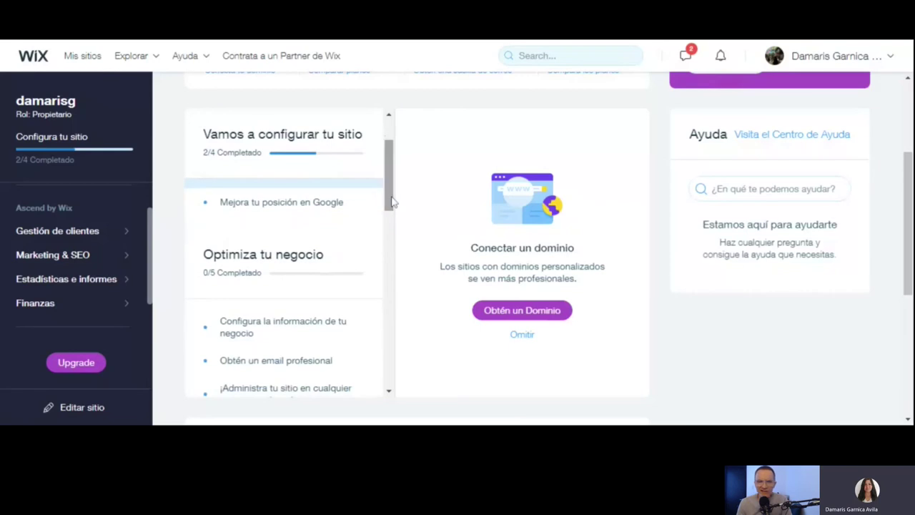
left_click_drag(392, 203, 395, 294)
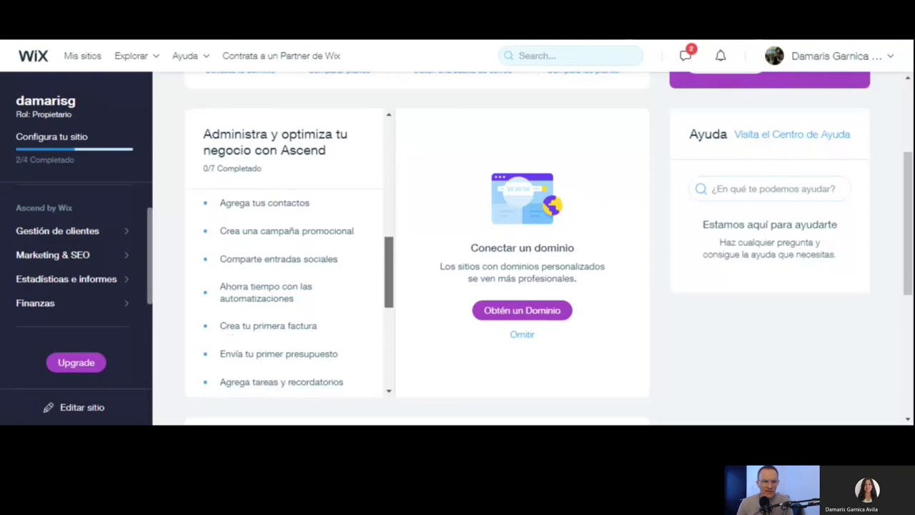
left_click_drag(395, 299, 402, 386)
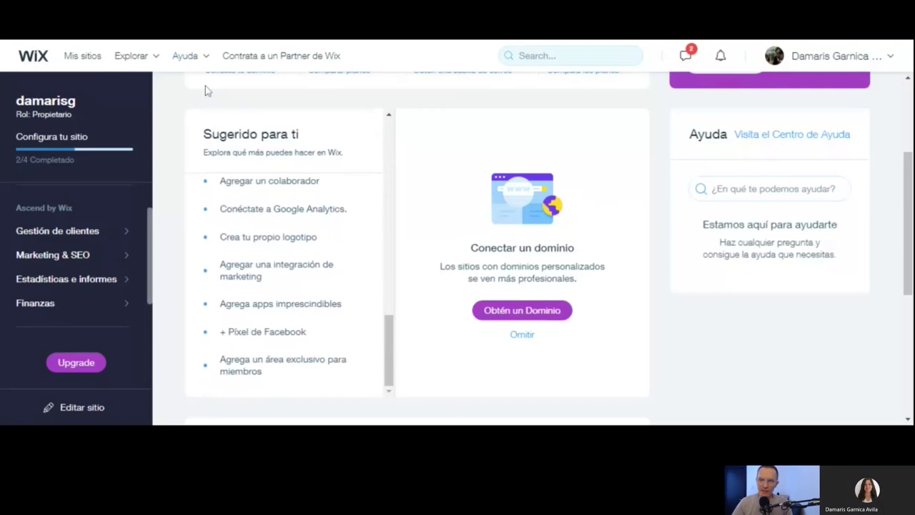
Open the account options and review them through to the email preferences and account closure sections.
left_click(827, 57)
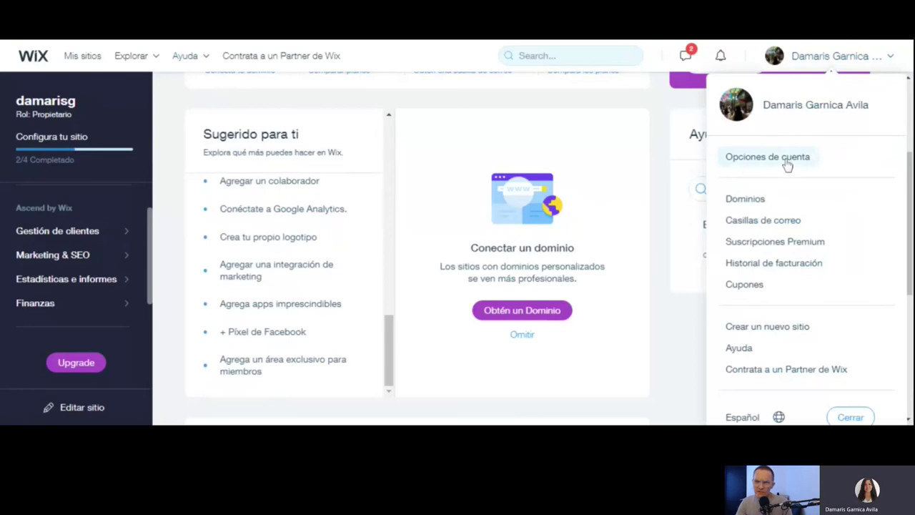
left_click(786, 164)
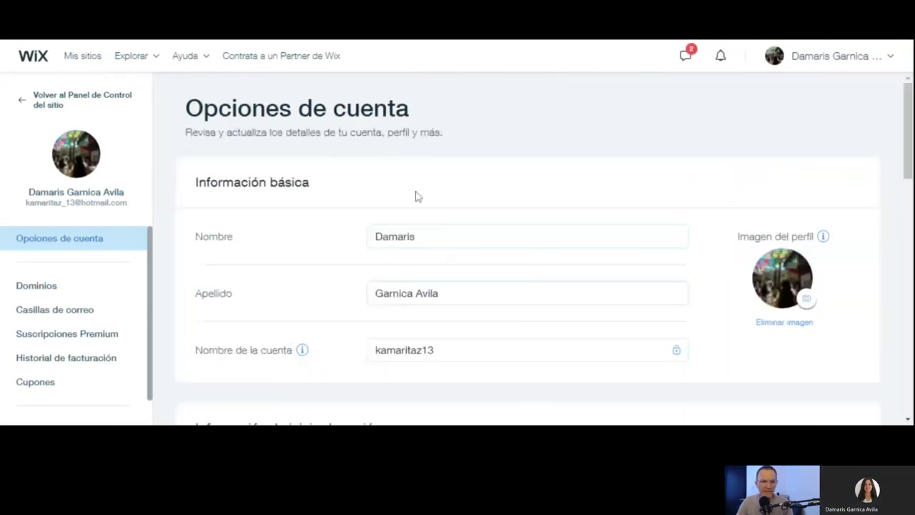
left_click_drag(907, 113, 909, 316)
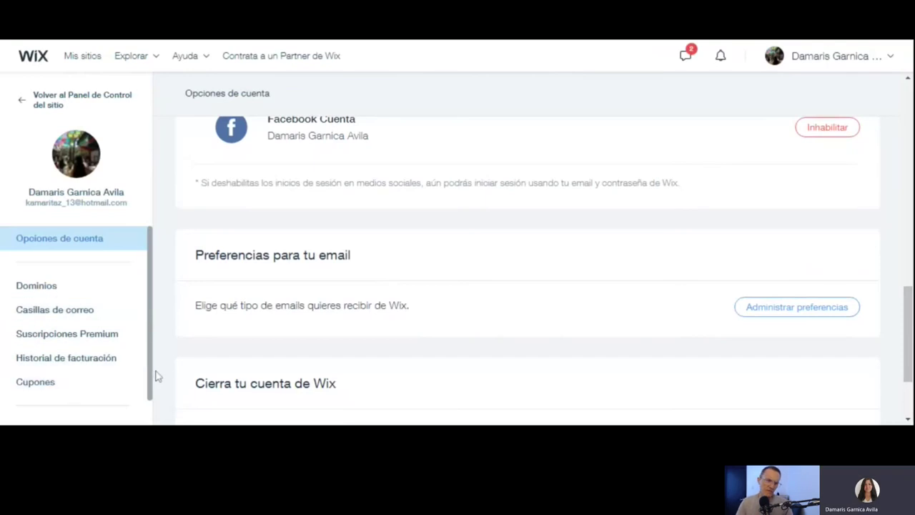
Check the remaining account sections, from Dominios to Contrata a un Partner de Wix, and return to the site's control panel.
left_click_drag(150, 386, 150, 411)
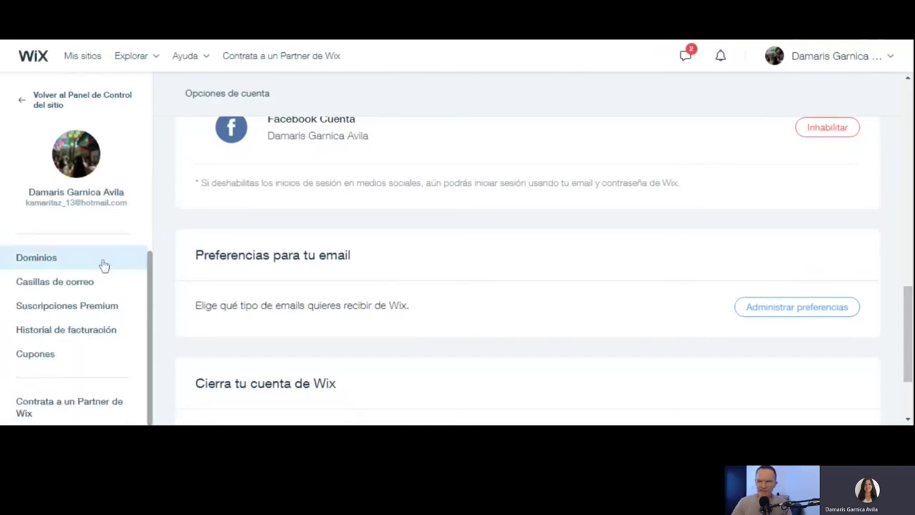
left_click(22, 102)
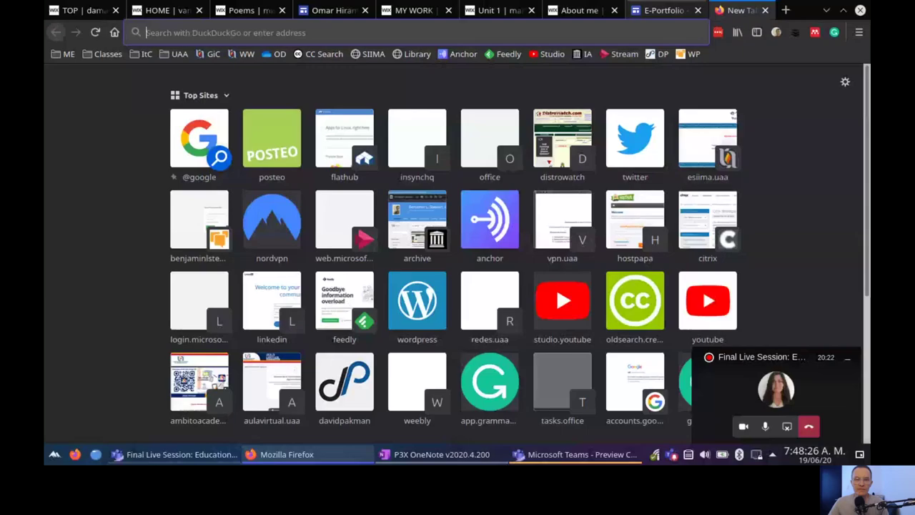
Go to weebly.com, log in to the account and open the existing website in the Weebly editor.
key("ctrl+l")
type("weebly.com/")
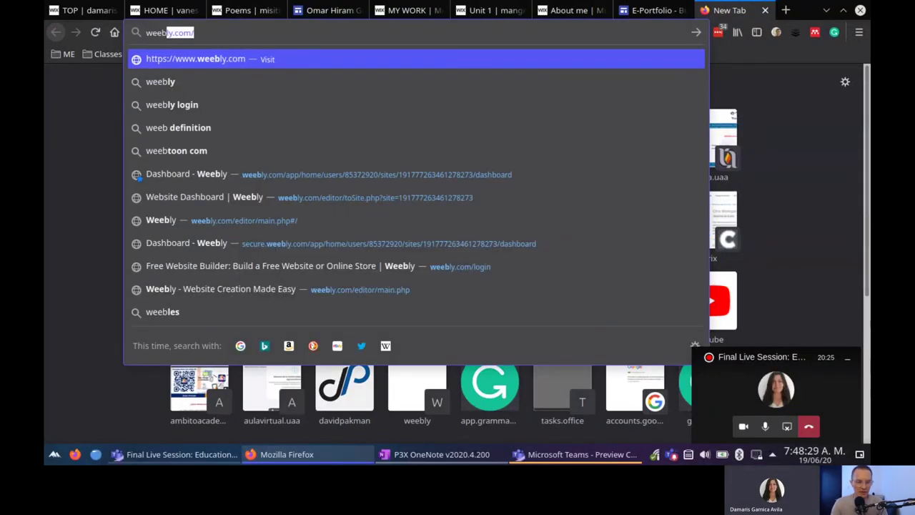
key("Return")
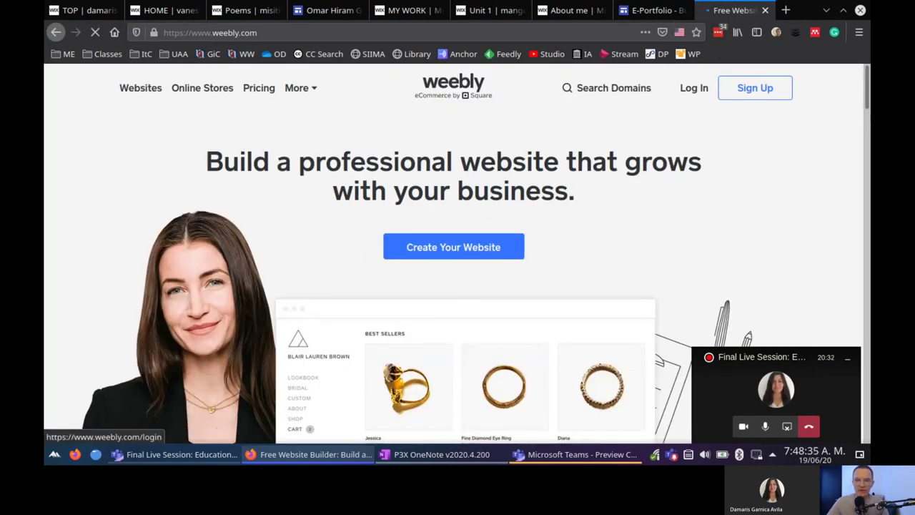
left_click(693, 88)
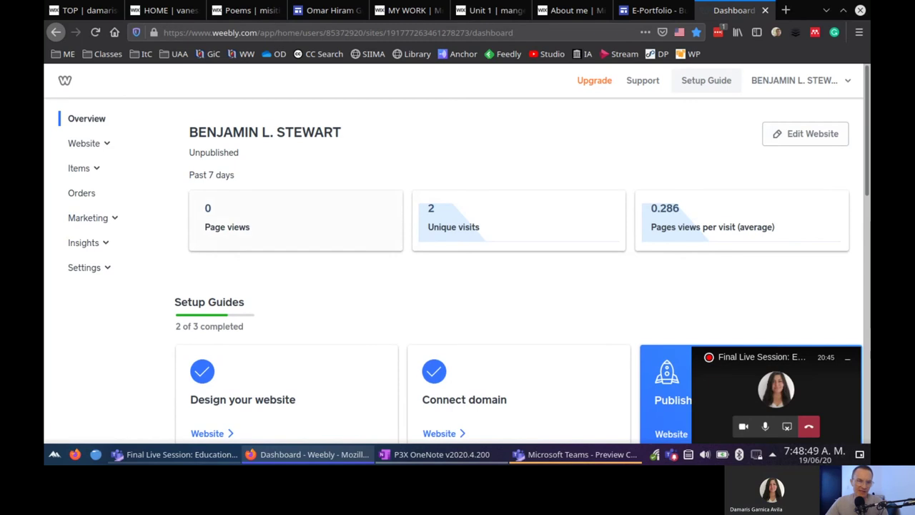
left_click(805, 133)
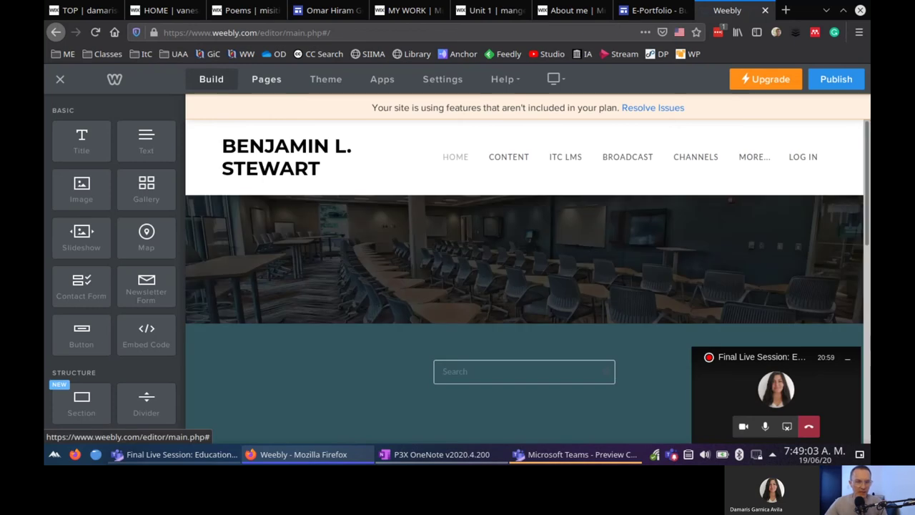
View the Linux Experience page from the site's page list and move the Broadcast page above ItC LMS.
left_click(266, 79)
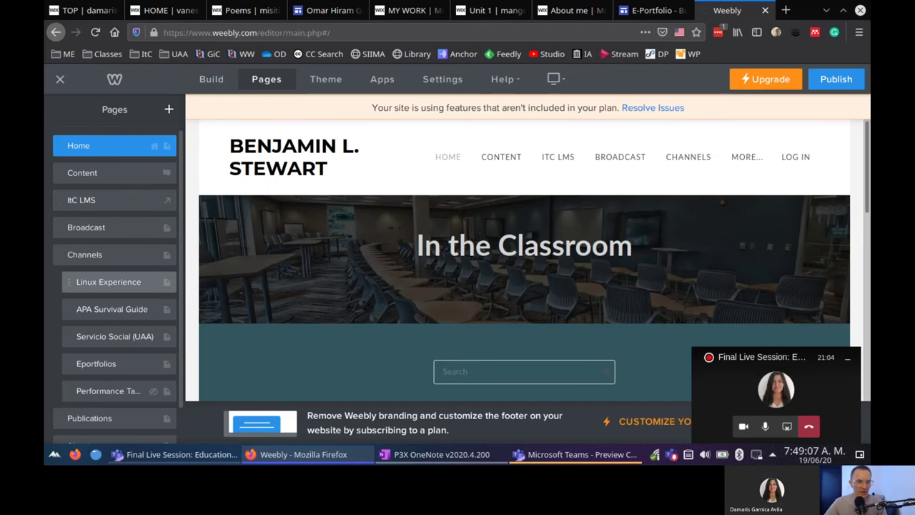
mouse_move(109, 282)
left_mouse_down()
mouse_move(114, 307)
mouse_move(112, 267)
mouse_move(113, 282)
left_mouse_up()
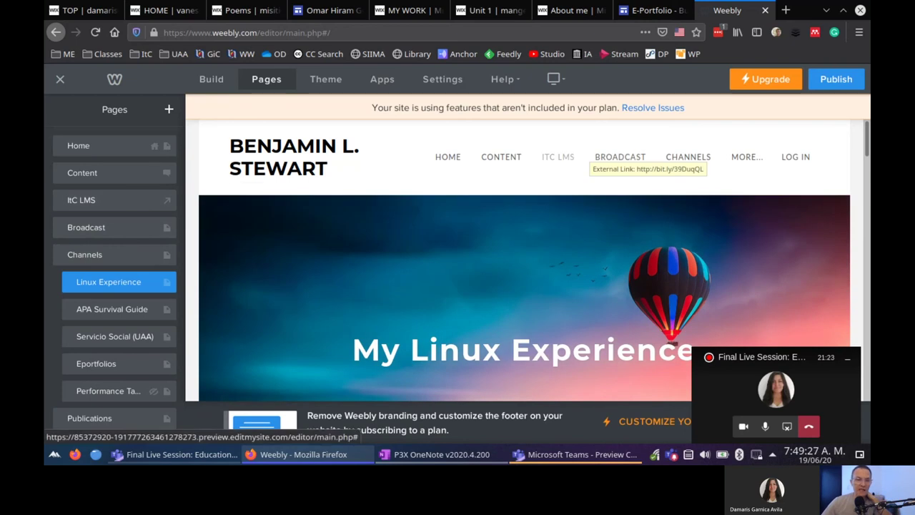
left_click_drag(86, 228, 86, 200)
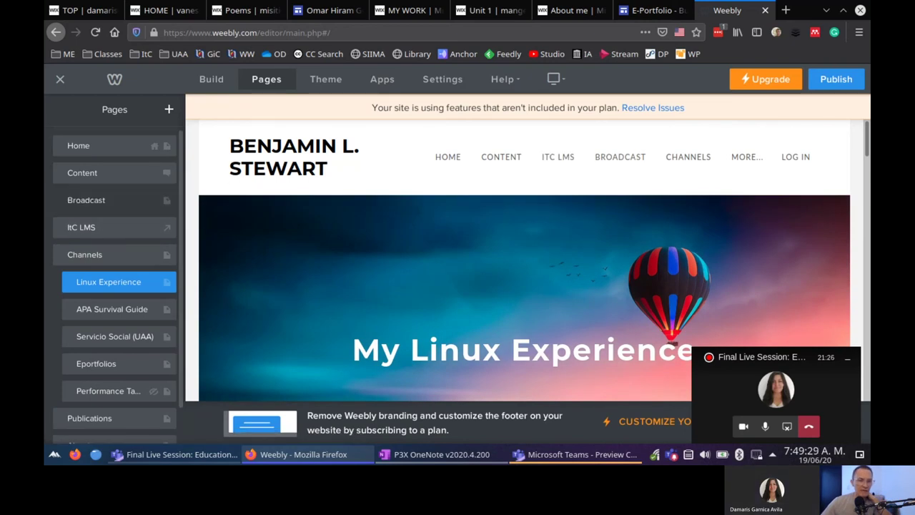
Open the Broadcast page, nest it under ItC LMS, and return it to the top level just below ItC LMS.
left_click(85, 200)
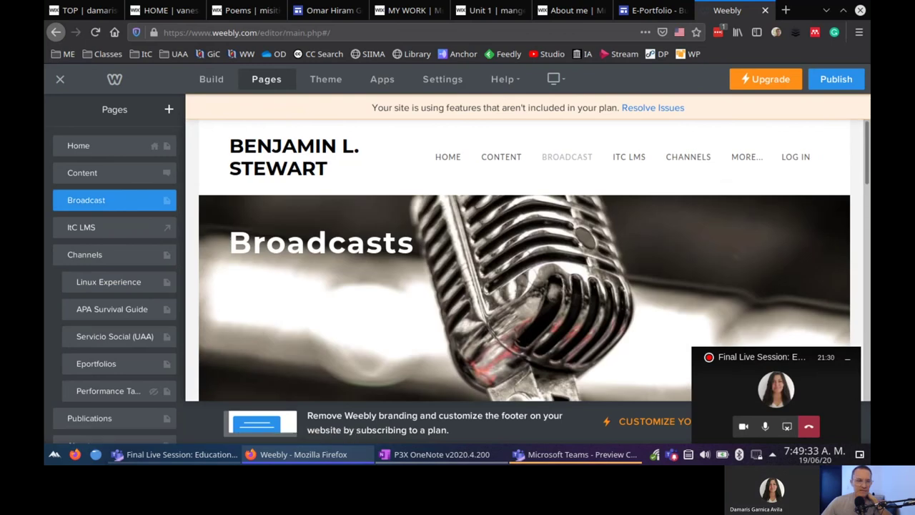
left_click_drag(86, 200, 95, 227)
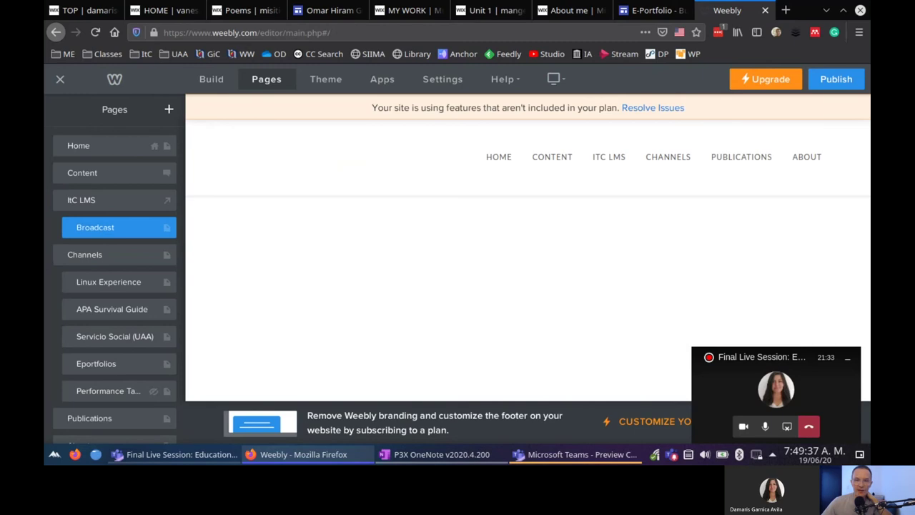
mouse_move(597, 146)
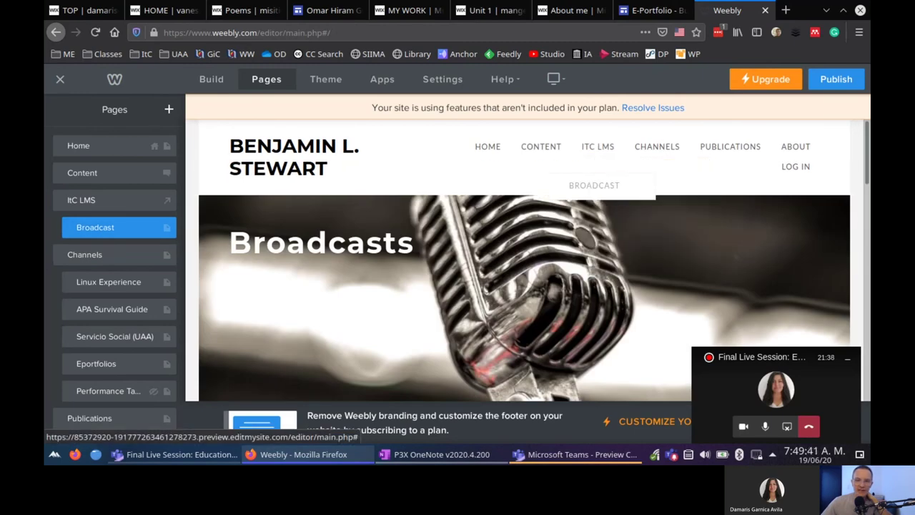
left_click_drag(107, 227, 97, 226)
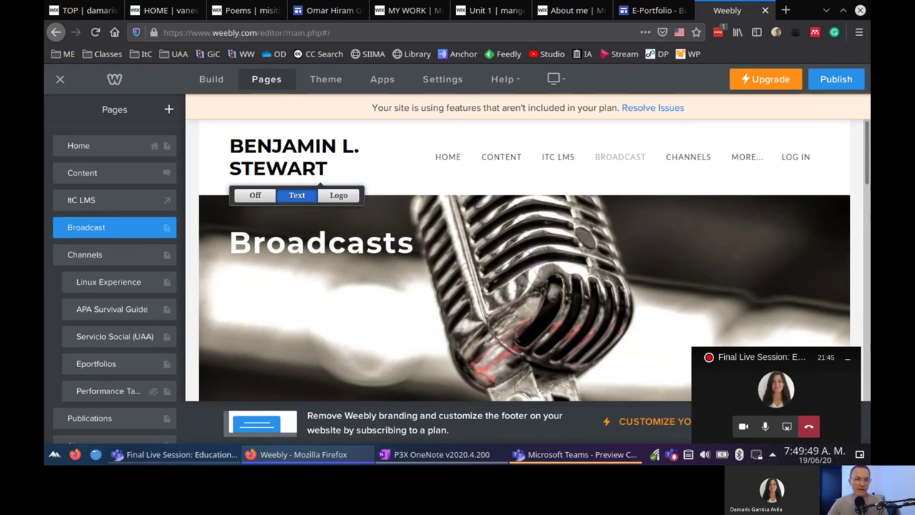
Add a Newsletter Form to the Broadcast page directly below the Video Archive heading.
left_click(211, 78)
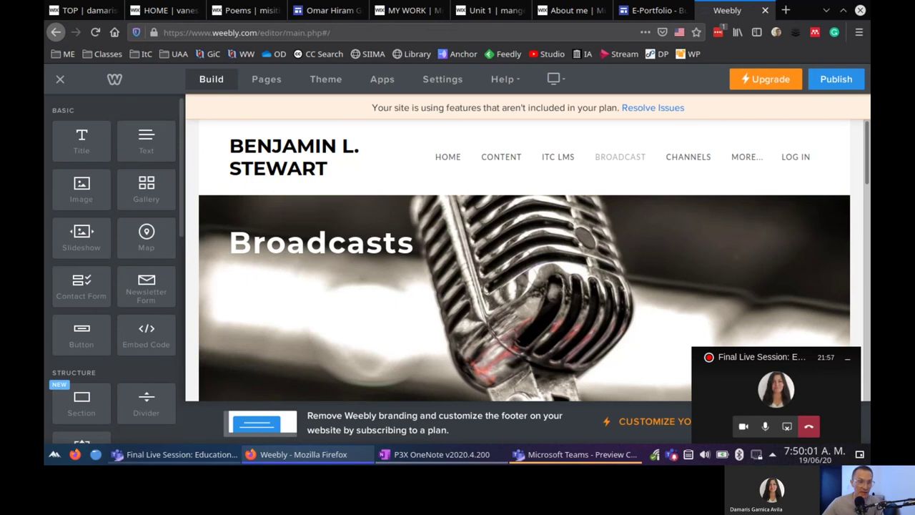
scroll(523, 286, "down", 3)
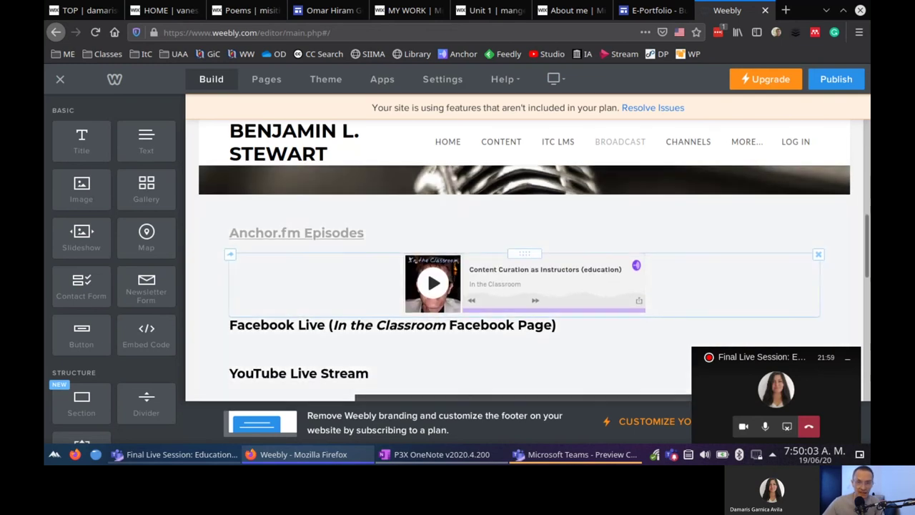
scroll(524, 286, "up", 3)
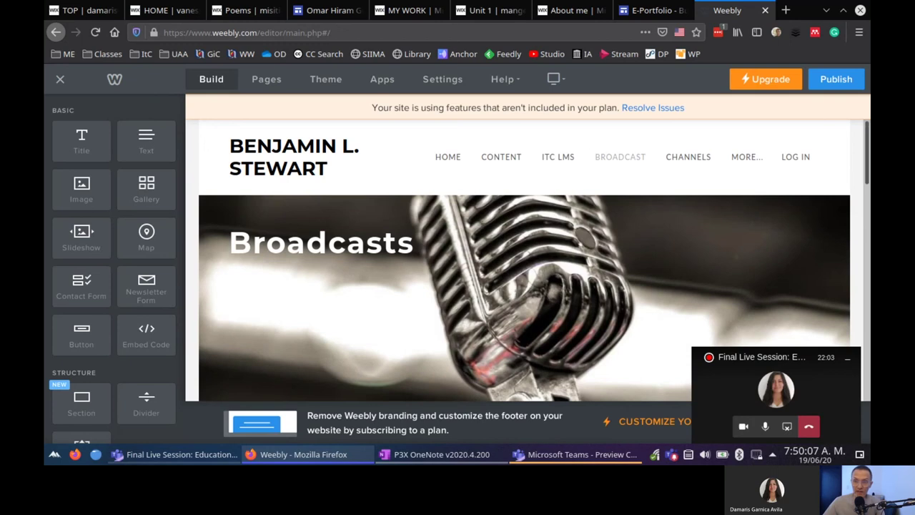
scroll(524, 286, "down", 3)
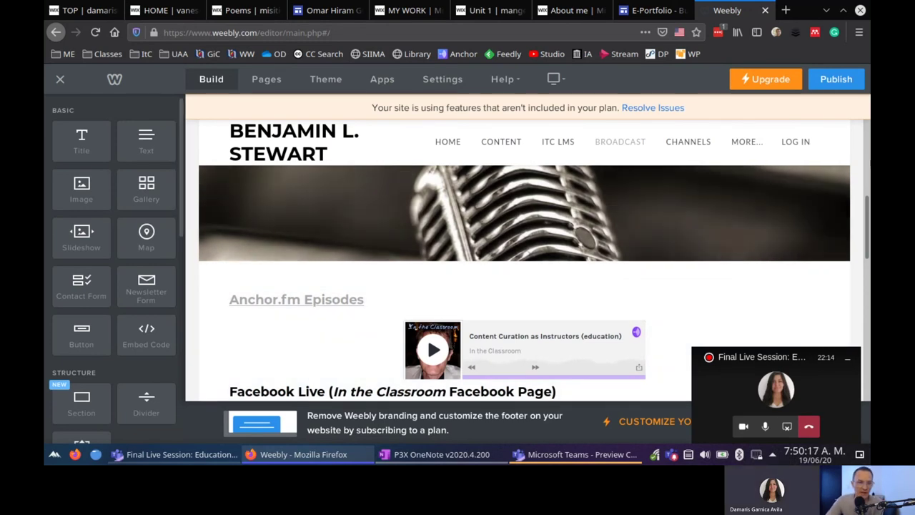
scroll(524, 286, "down", 8)
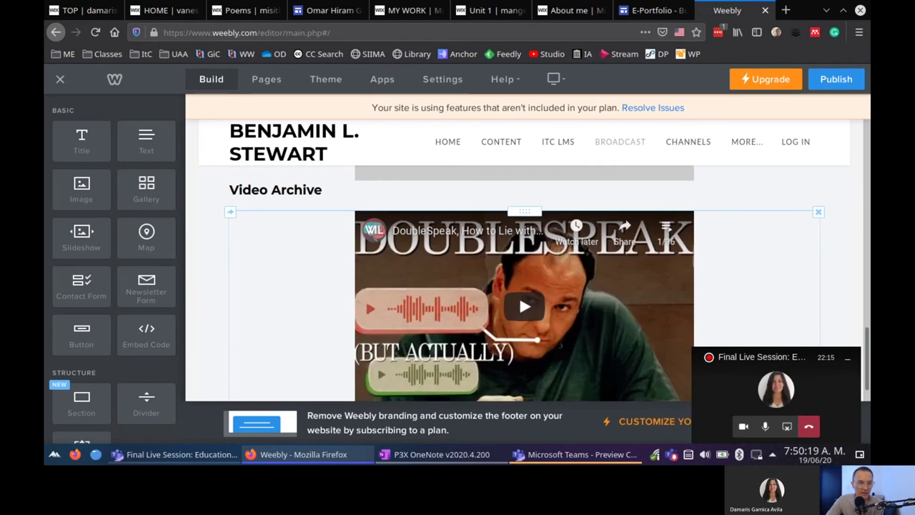
left_click_drag(146, 286, 422, 267)
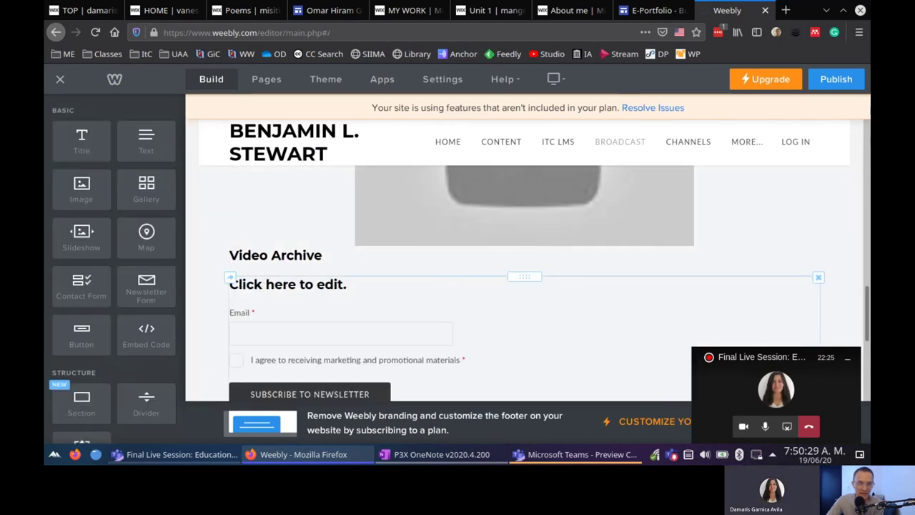